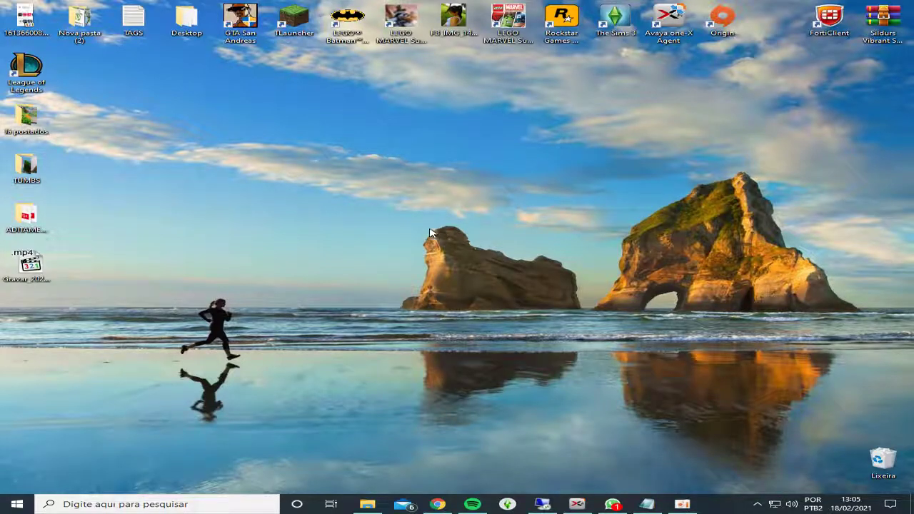
Search Windows for "pain" and open Paint
click(143, 502)
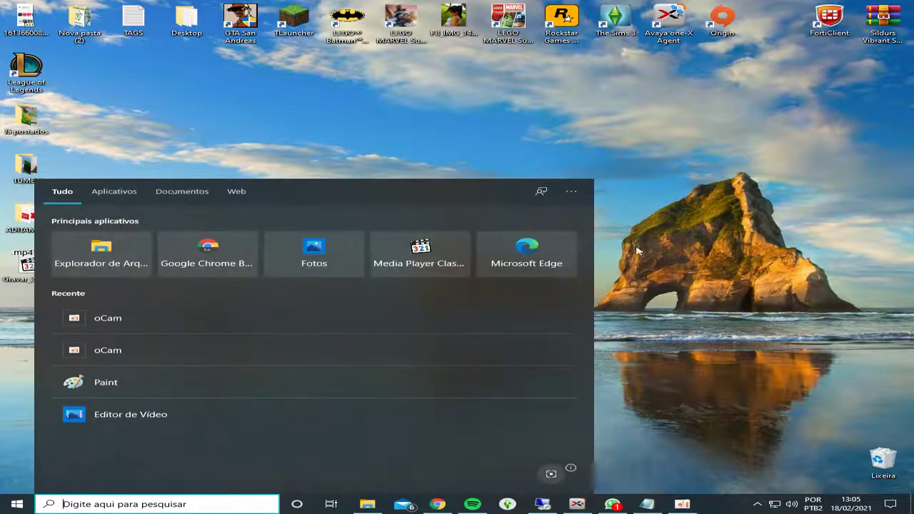
click(757, 208)
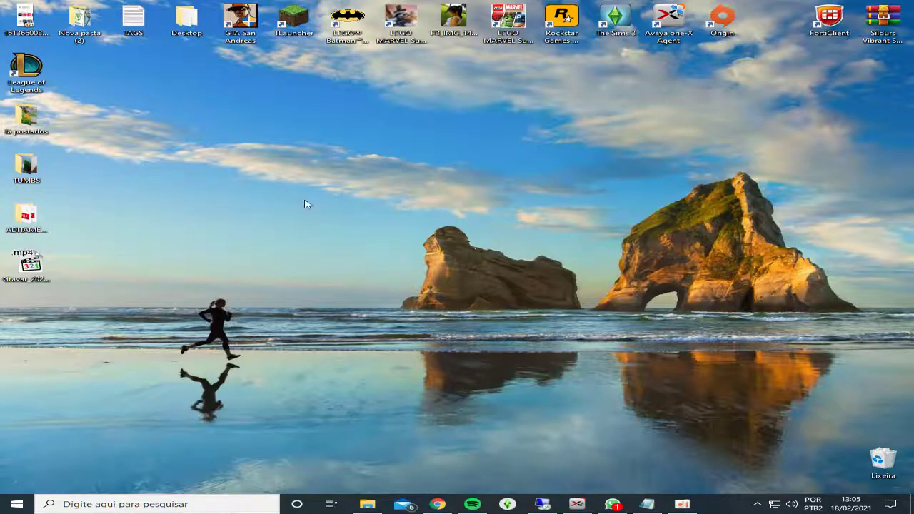
click(119, 504)
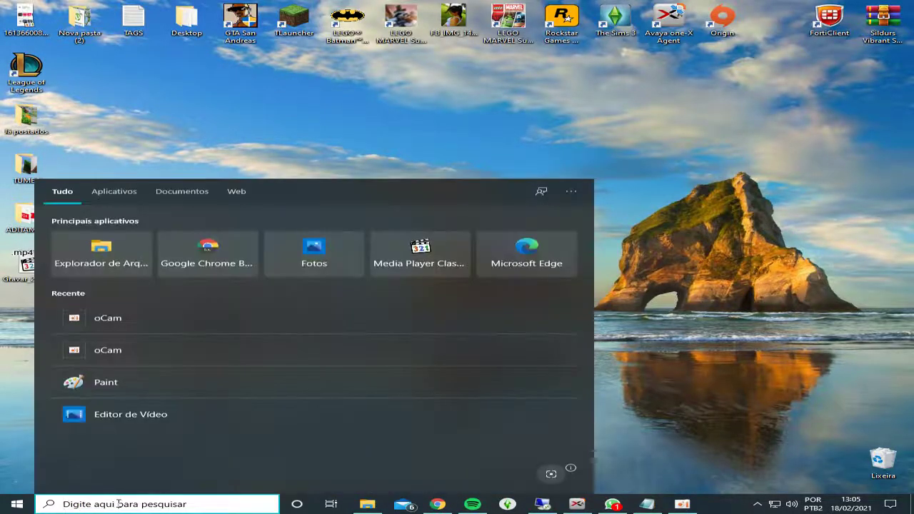
text(pain)
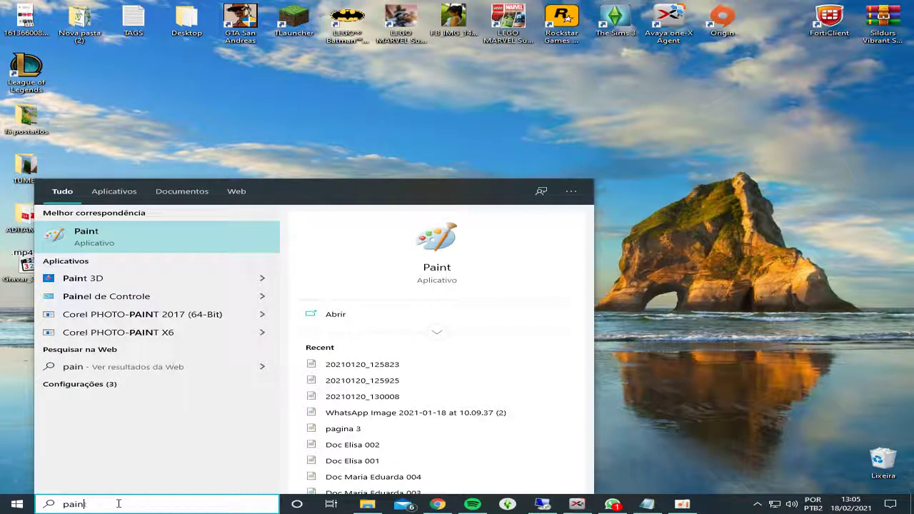
click(125, 237)
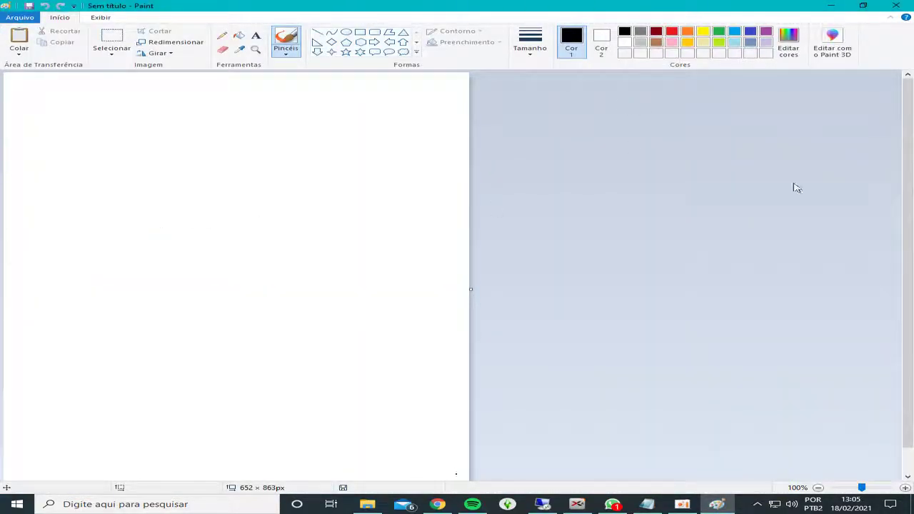
Capture the full desktop with Paint minimized and paste the screenshot onto the blank canvas
click(859, 6)
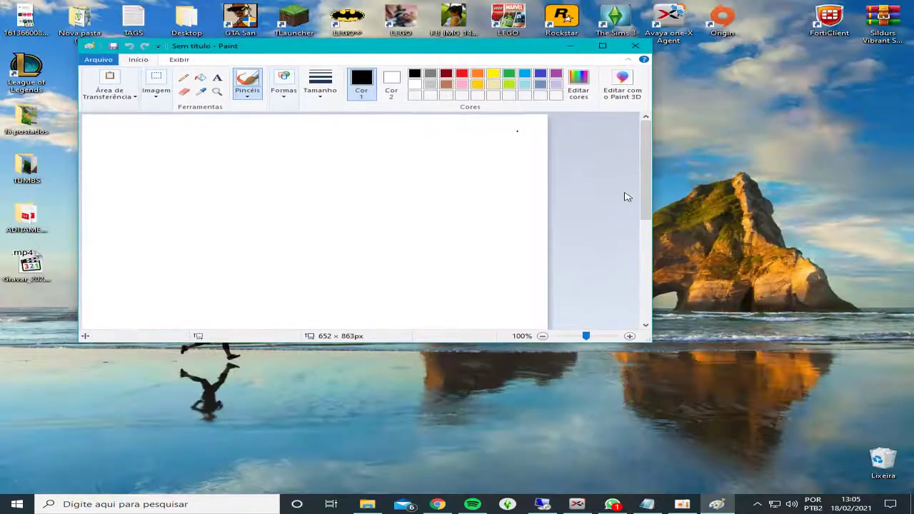
click(574, 47)
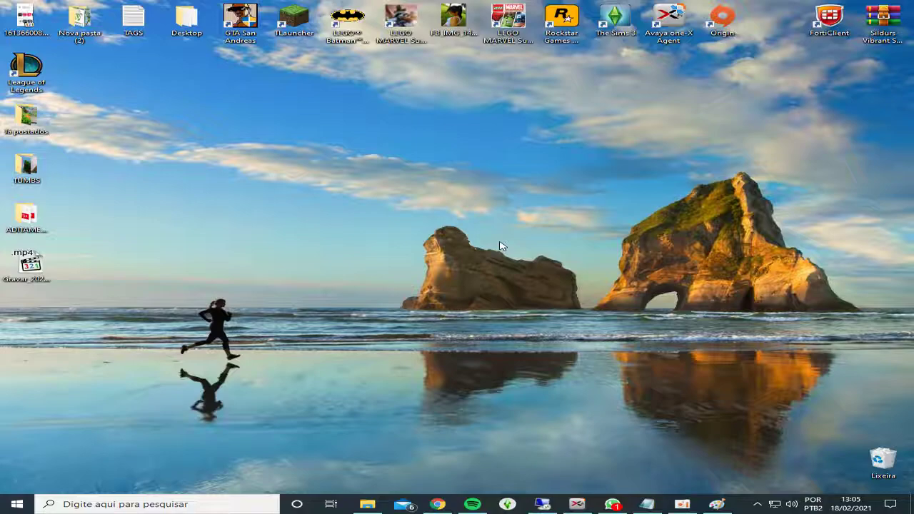
click(717, 504)
click(165, 78)
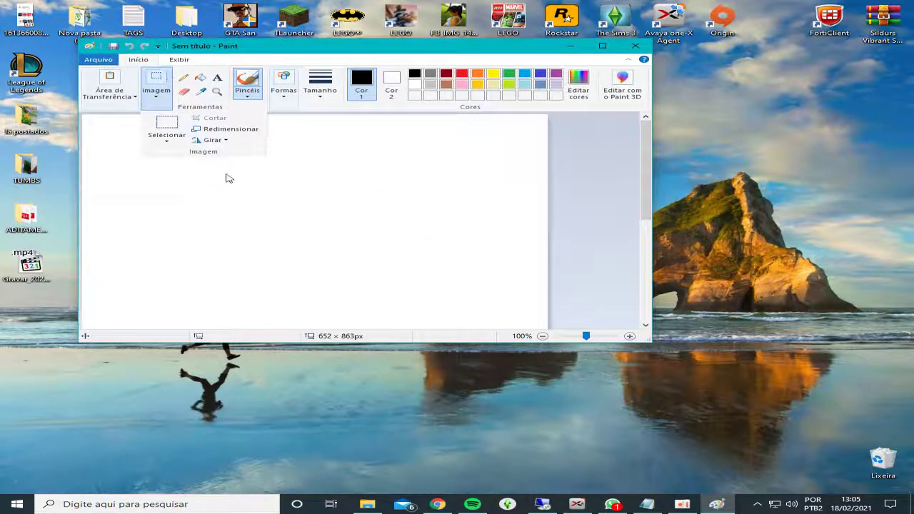
click(265, 214)
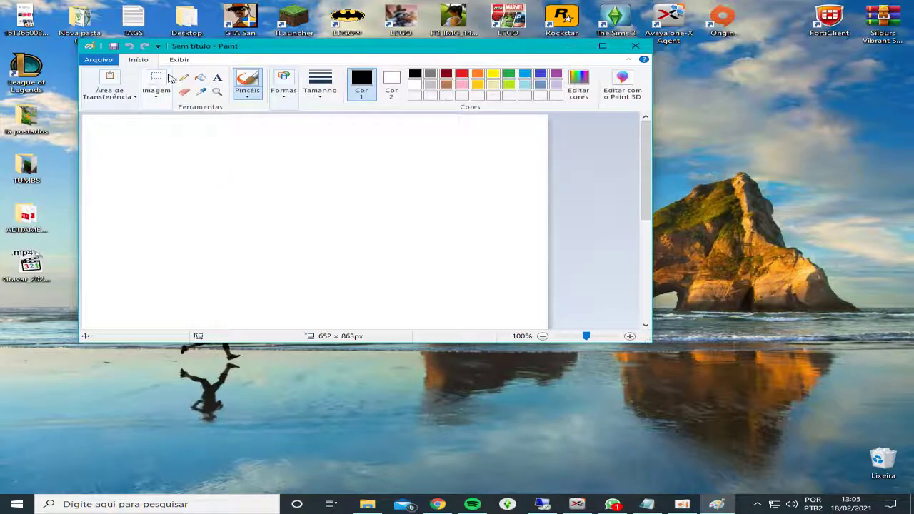
click(156, 80)
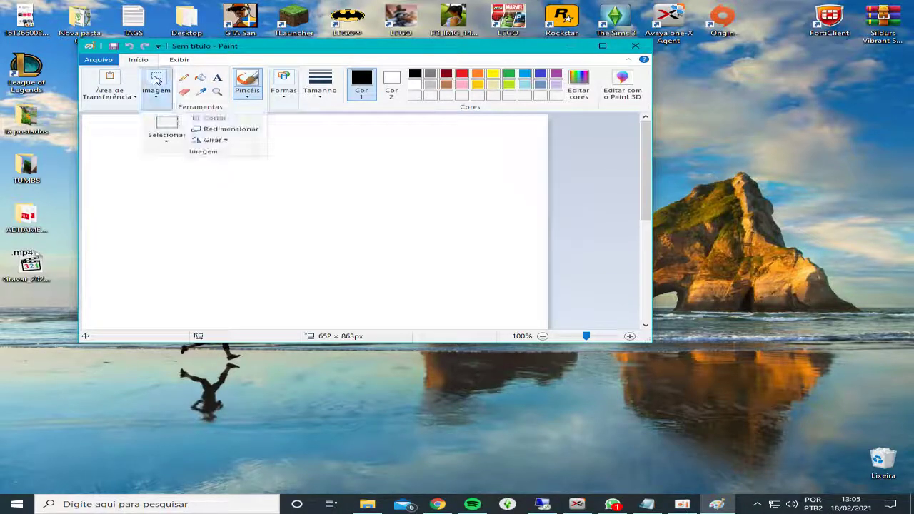
click(165, 124)
right_click(207, 183)
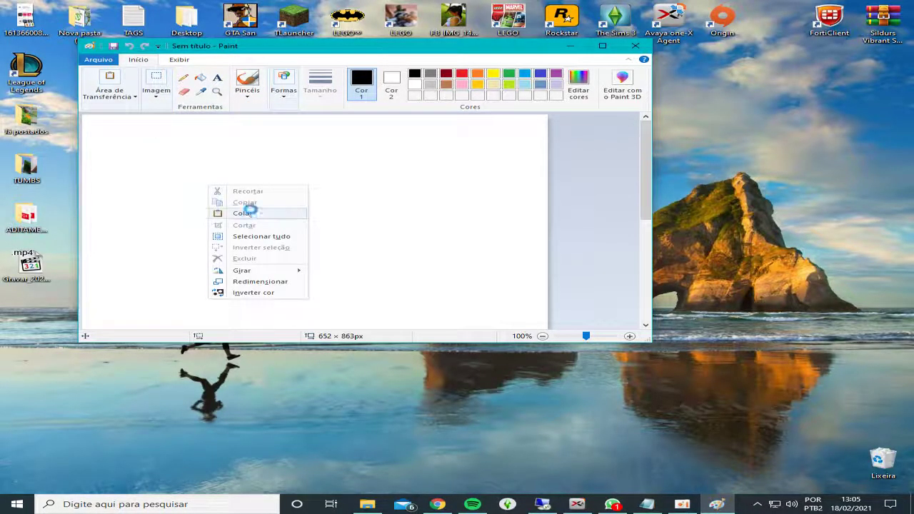
click(247, 210)
click(602, 45)
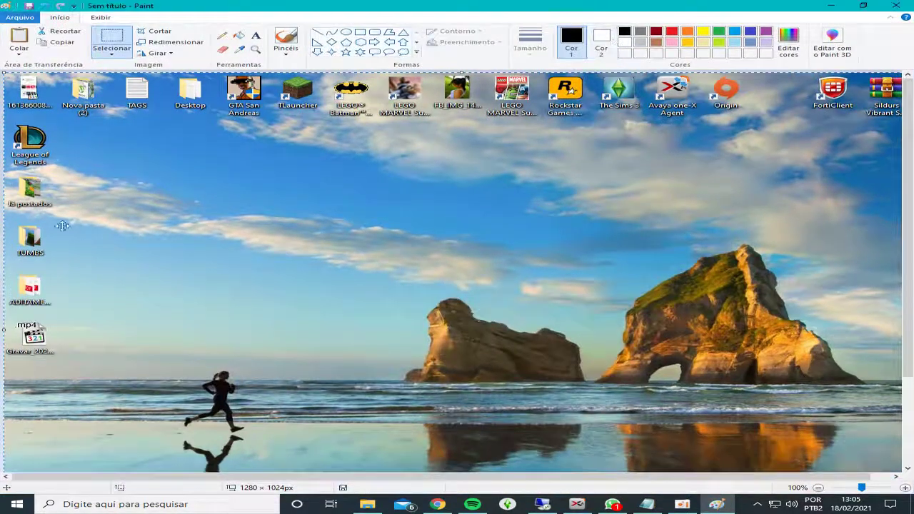
scroll(223, 315, down, 5)
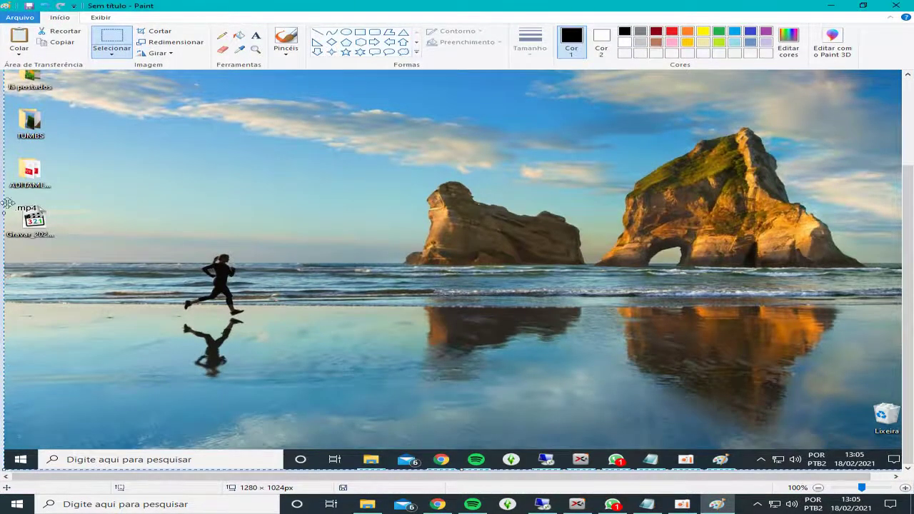
scroll(70, 335, up, 3)
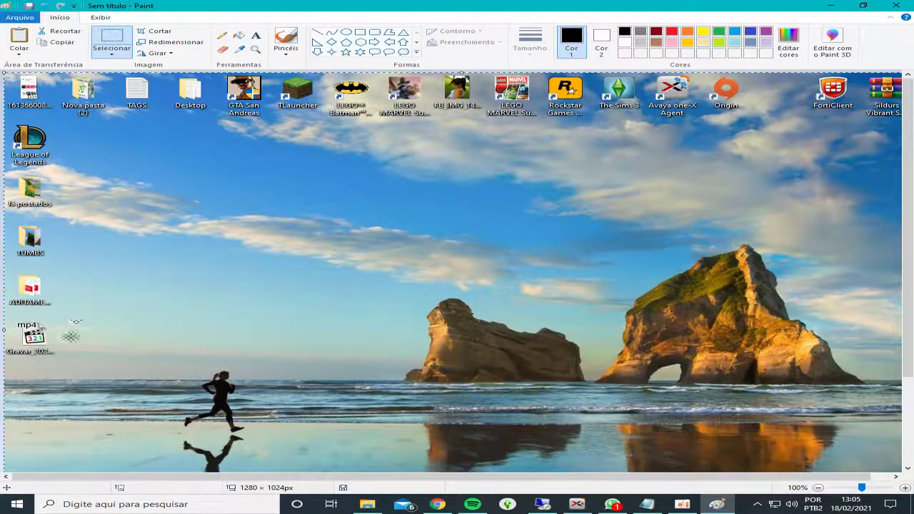
Save the pasted screenshot to the desktop as a PNG named "print da tela"
click(13, 18)
click(73, 83)
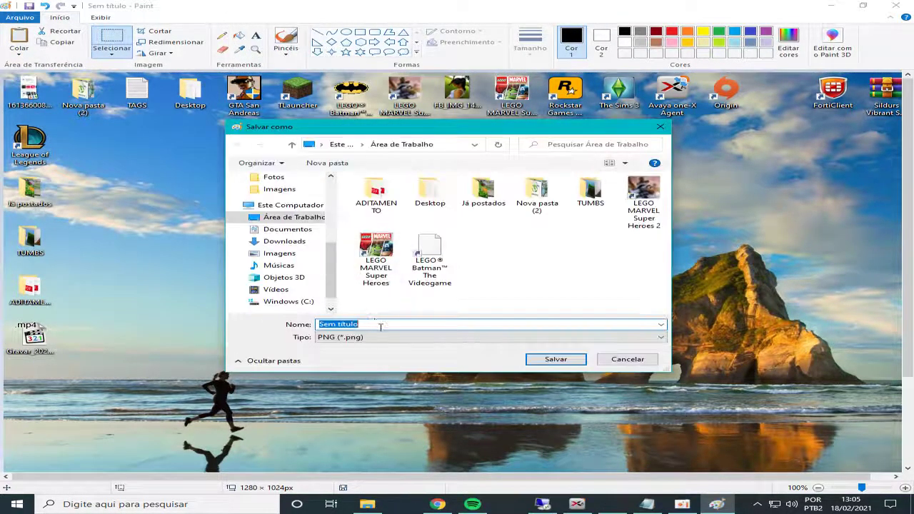
text(print )
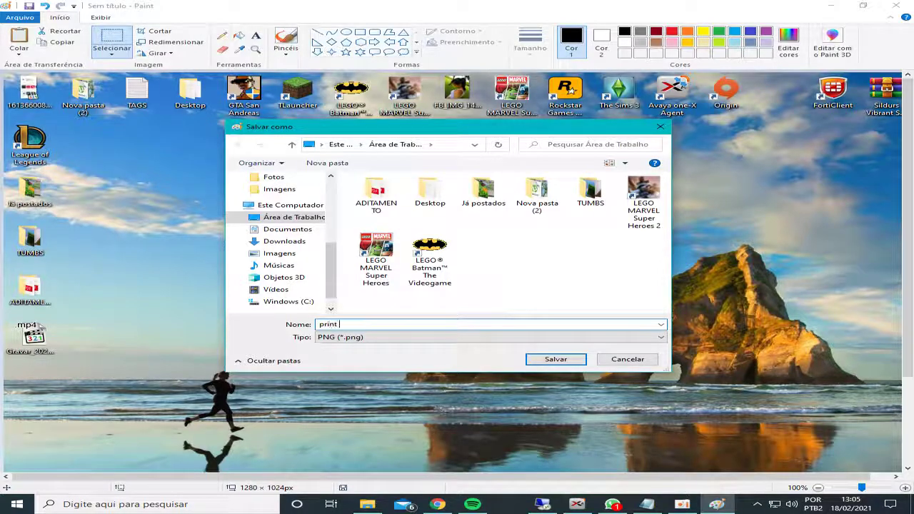
text(da tel)
click(561, 360)
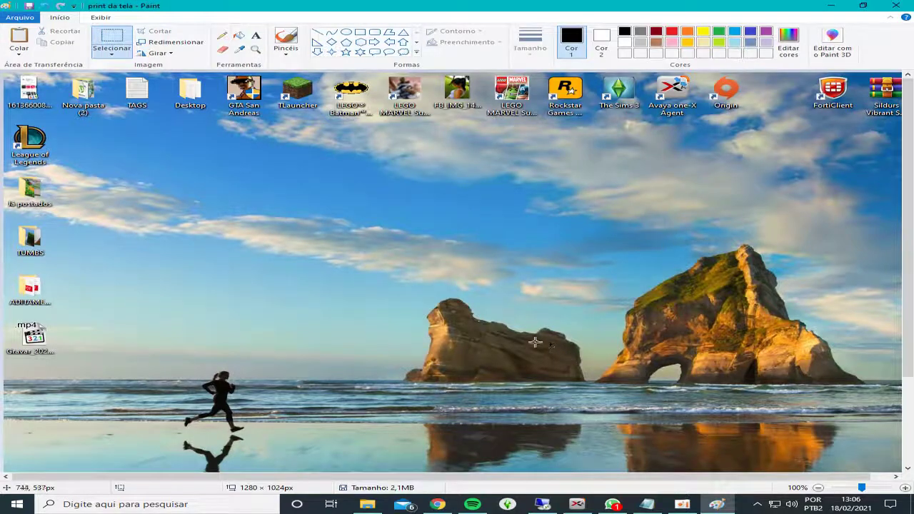
Minimize Paint and view the saved "print da tela" image from the desktop, then close the viewer
click(837, 8)
double_click(22, 313)
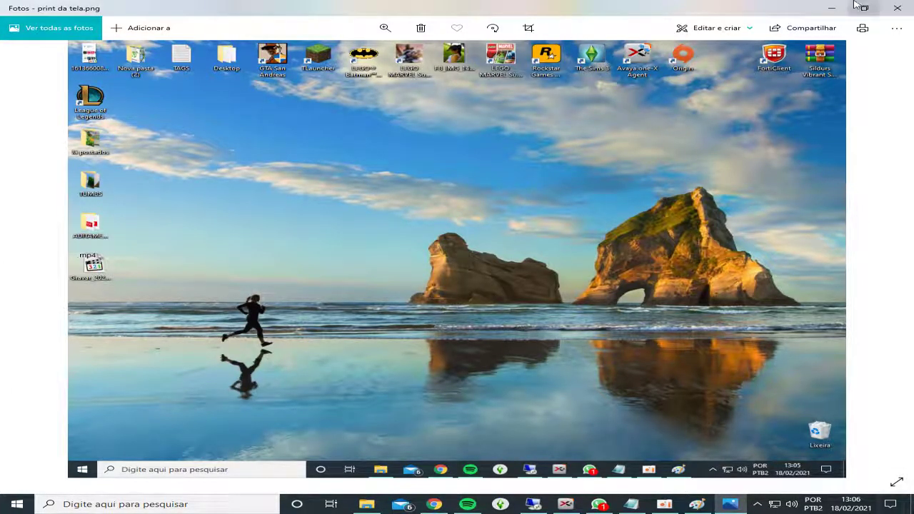
click(901, 7)
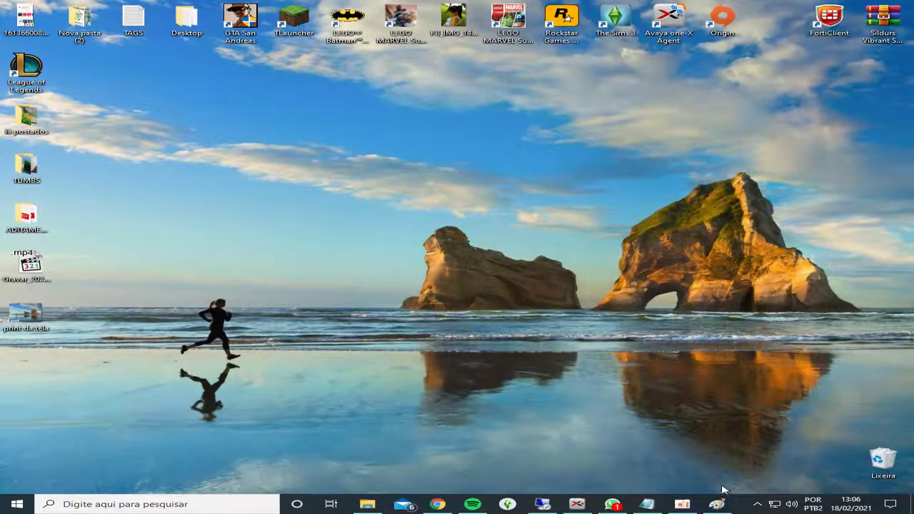
Switch back to Paint and start a new blank picture
click(717, 500)
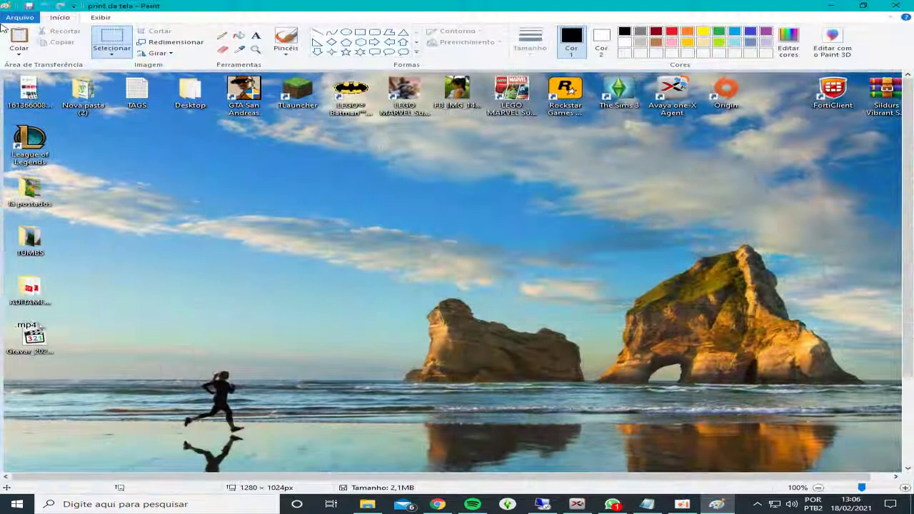
click(20, 17)
click(40, 35)
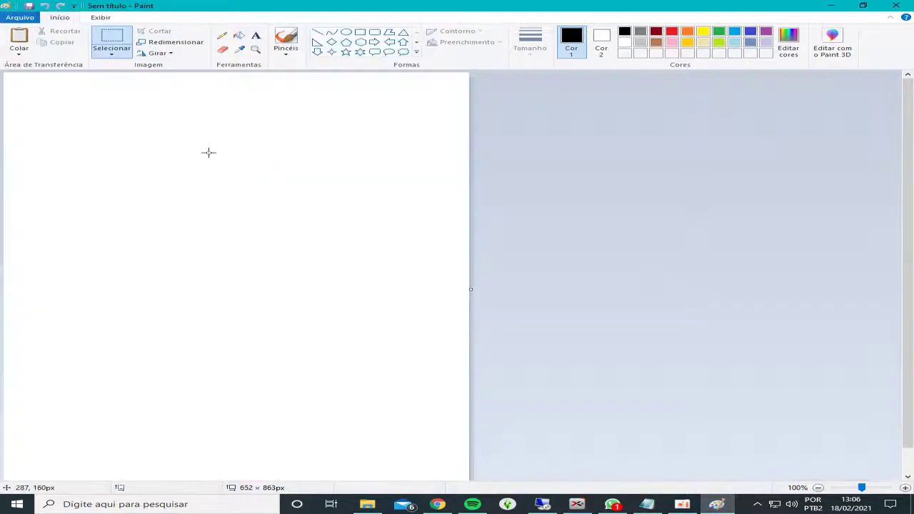
Minimize Paint and take a freeform snip around the large arched rock in the wallpaper
click(831, 5)
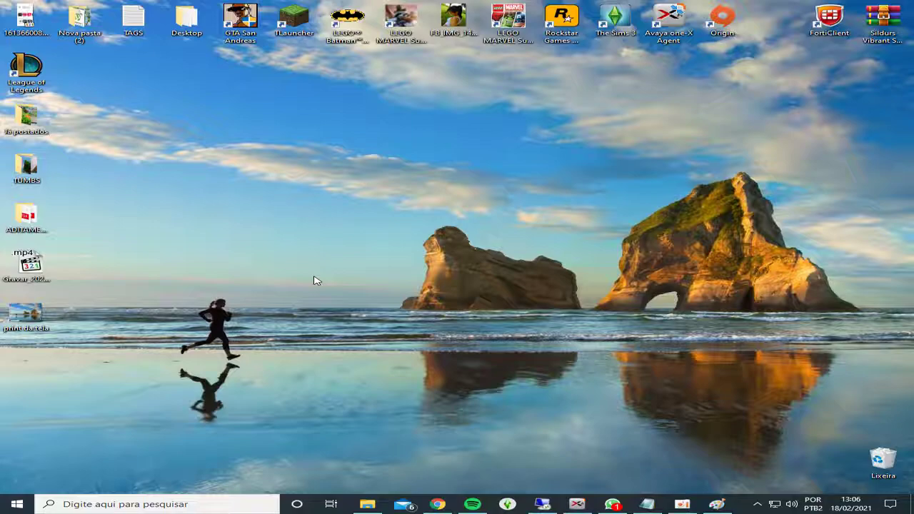
key(super+shift+s)
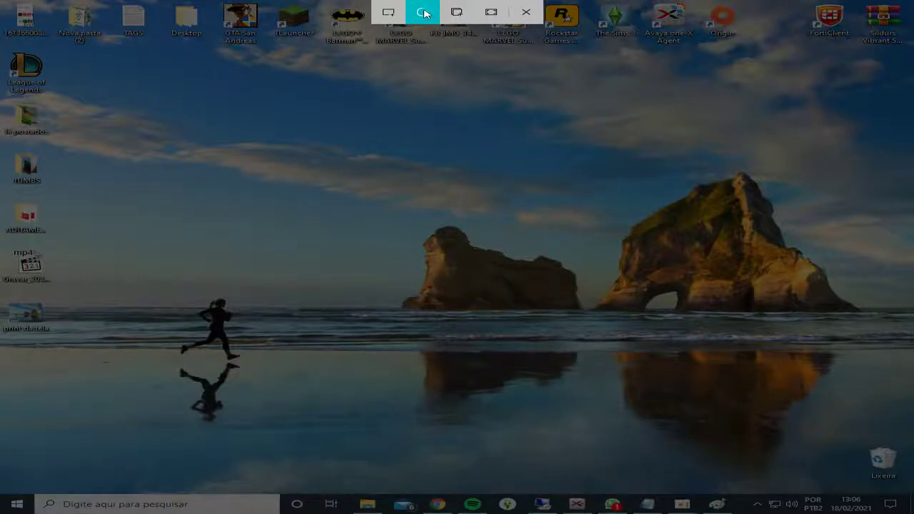
mouse_move(580, 313)
mouse_down()
mouse_move(623, 287)
mouse_move(617, 259)
mouse_move(639, 213)
mouse_move(744, 172)
mouse_move(776, 201)
mouse_move(786, 237)
mouse_move(829, 273)
mouse_move(830, 288)
mouse_move(874, 310)
mouse_move(844, 318)
mouse_move(683, 316)
mouse_move(677, 295)
mouse_move(665, 296)
mouse_move(645, 312)
mouse_move(581, 312)
mouse_up()
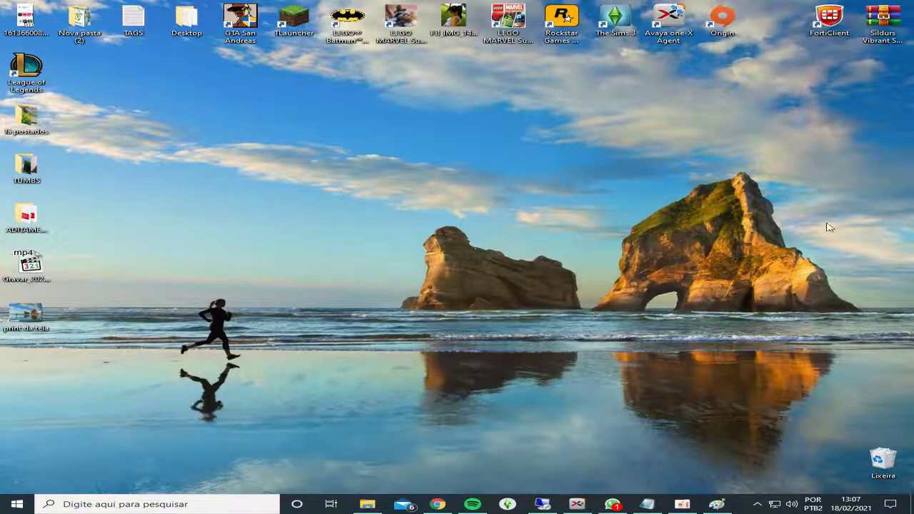
Return to Paint and paste the rock snip onto the blank canvas
click(719, 505)
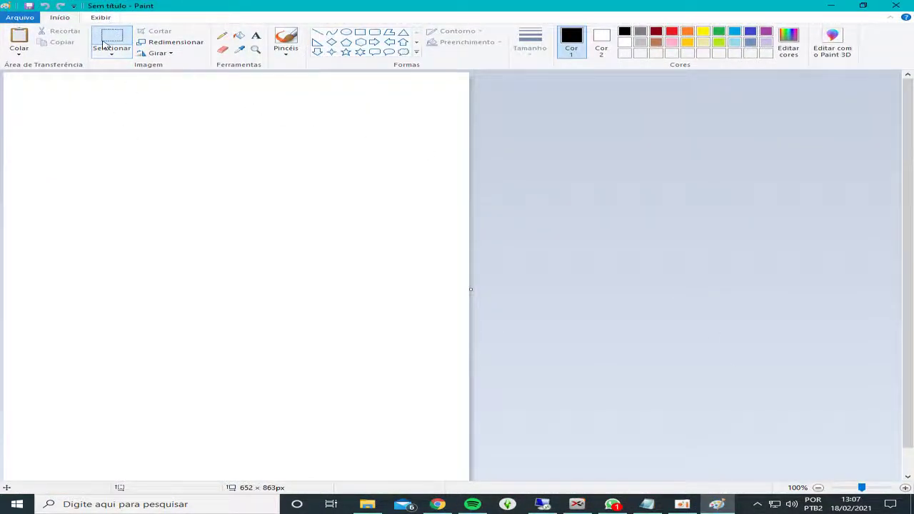
click(111, 37)
right_click(126, 145)
click(165, 176)
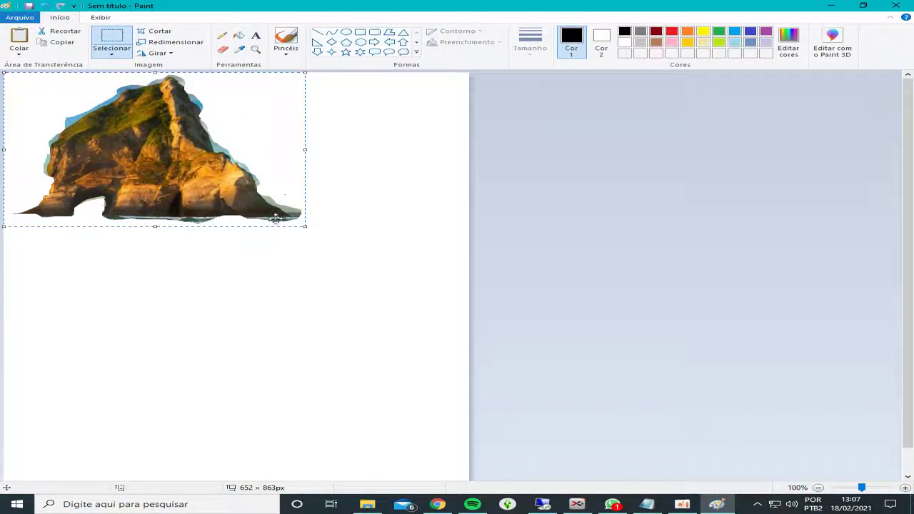
Shrink the canvas to about 417 × 295 px so it fits closely around the pasted rock
click(576, 343)
scroll(575, 343, down, 1)
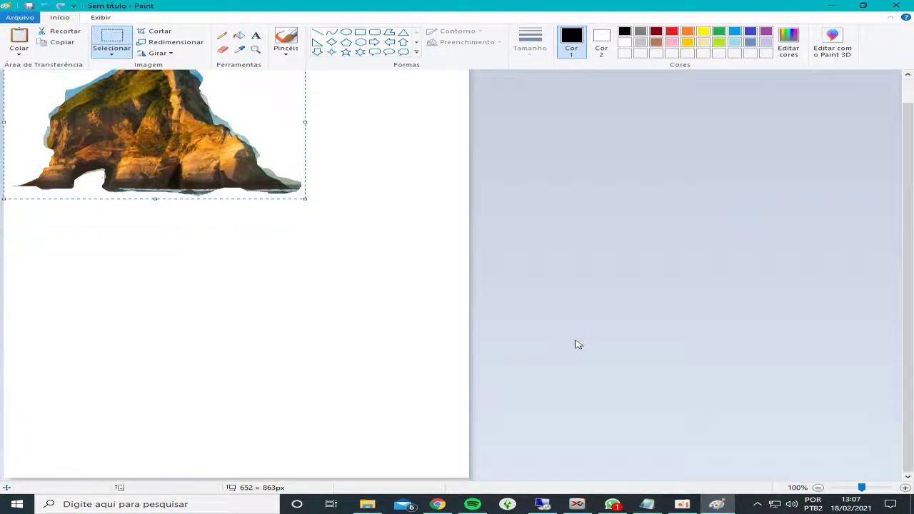
drag(471, 476, 305, 193)
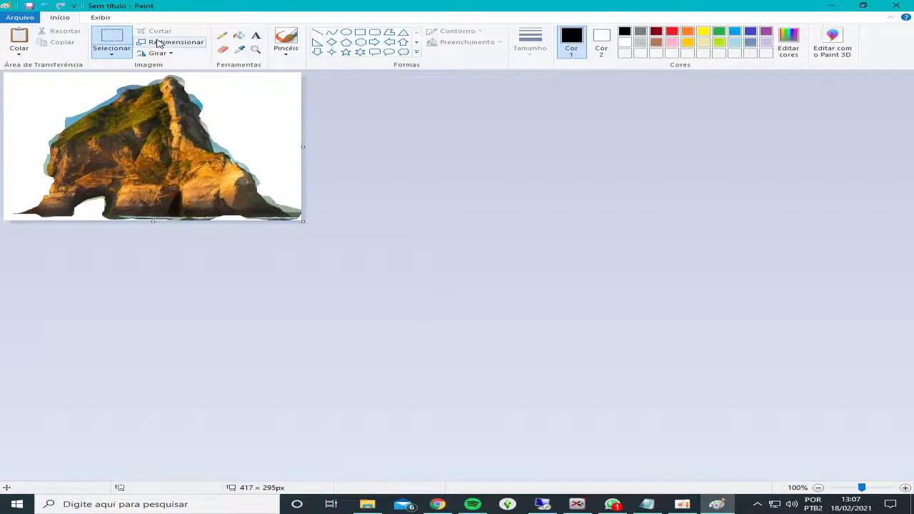
Try outlining the pasted rock with the free-form selection
click(106, 57)
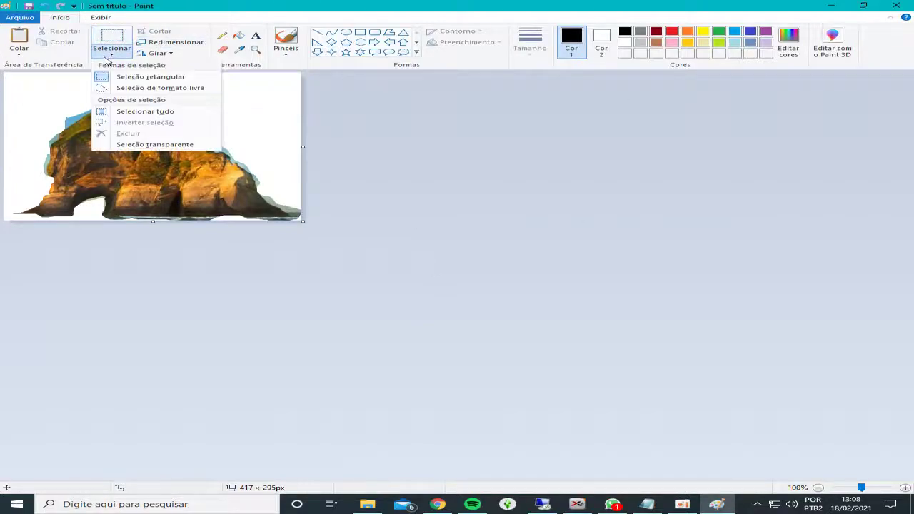
click(153, 87)
mouse_move(300, 208)
mouse_down()
mouse_move(265, 191)
mouse_move(251, 160)
mouse_move(220, 145)
mouse_move(196, 84)
mouse_move(172, 78)
mouse_move(135, 81)
mouse_move(70, 107)
mouse_move(22, 213)
mouse_move(112, 227)
mouse_move(303, 207)
mouse_up()
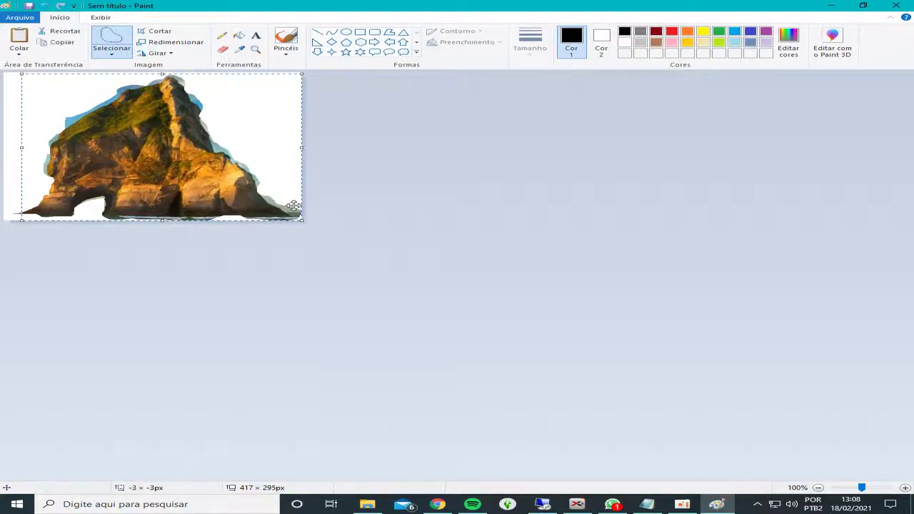
Save the rock picture to the desktop as a PNG named "print montanha"
click(20, 17)
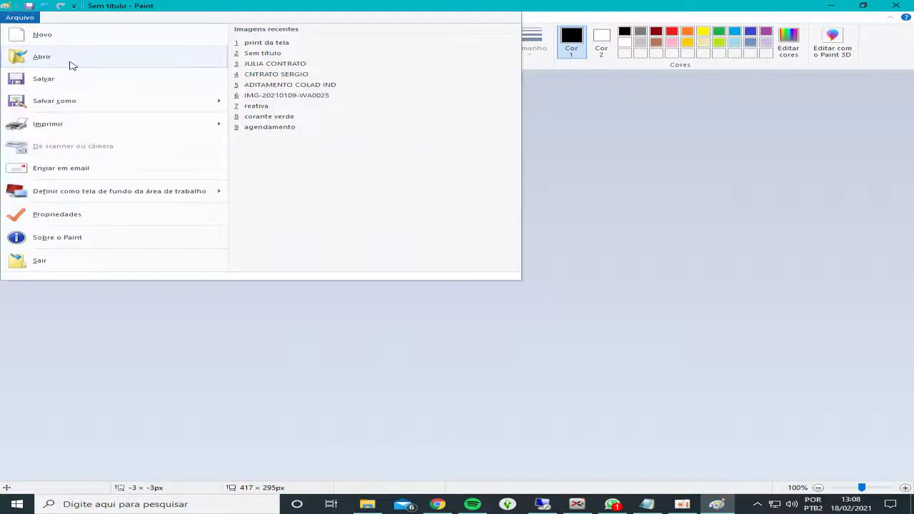
click(184, 235)
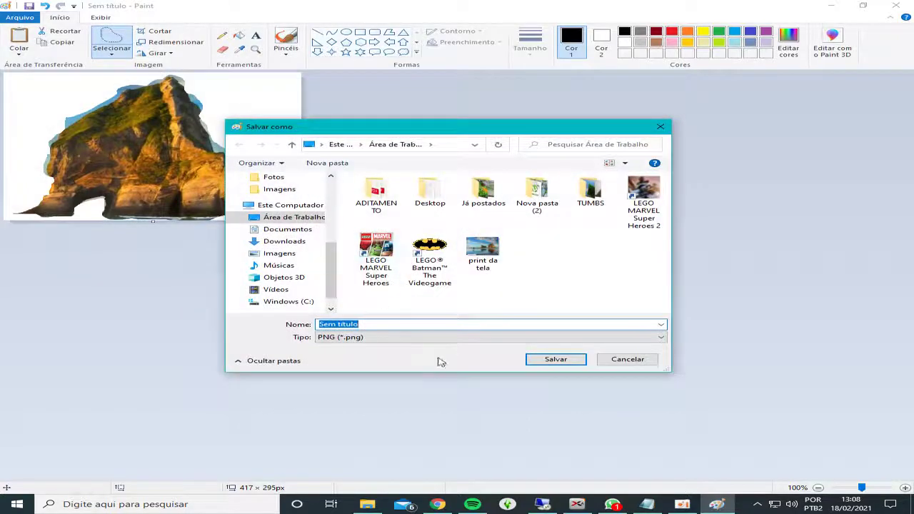
text(print montanha)
click(556, 359)
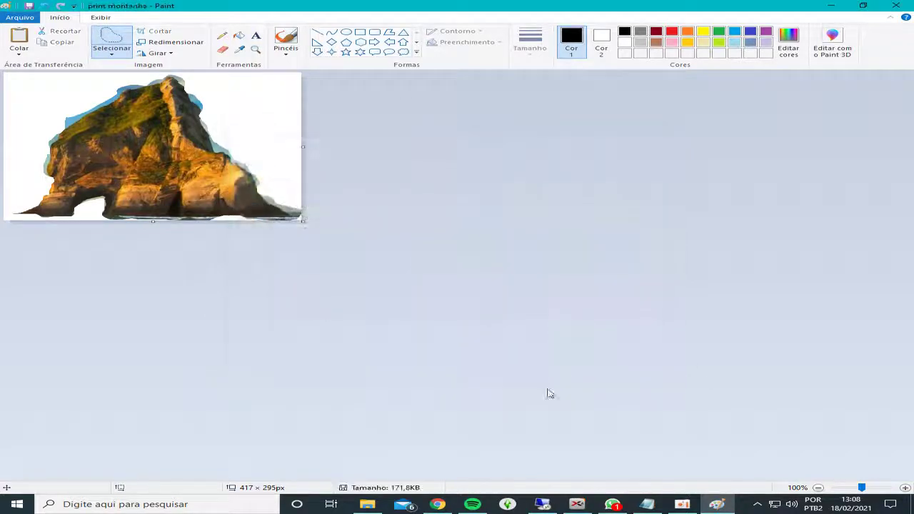
Close Paint and view the saved "print montanha" image from the desktop, closing the viewer when done
click(831, 5)
double_click(27, 368)
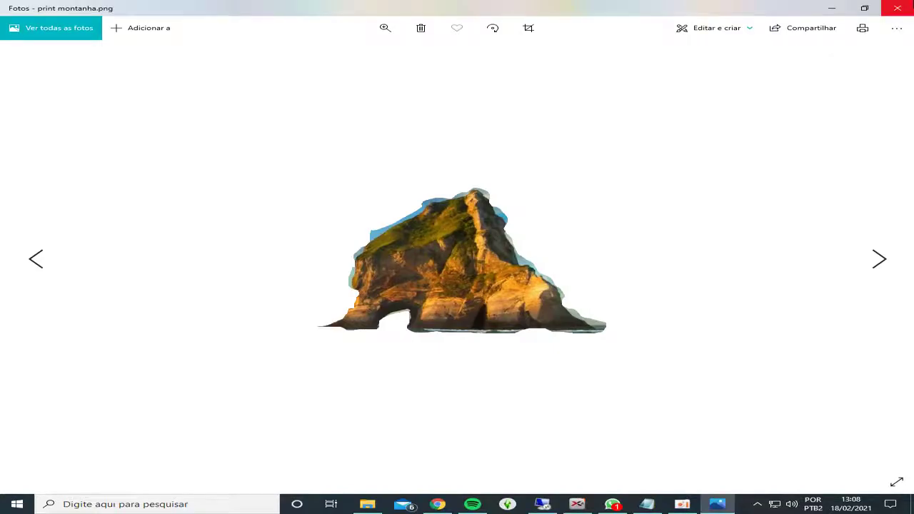
key(alt+F4)
double_click(27, 365)
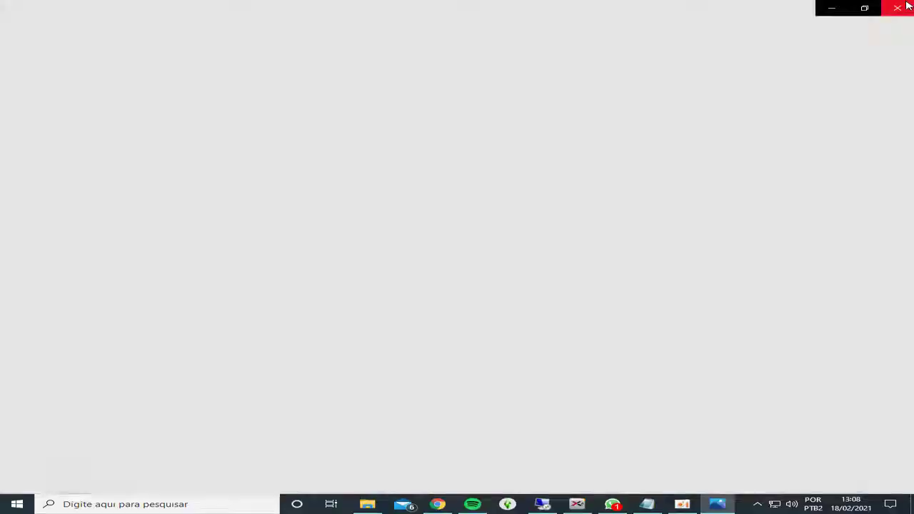
click(894, 7)
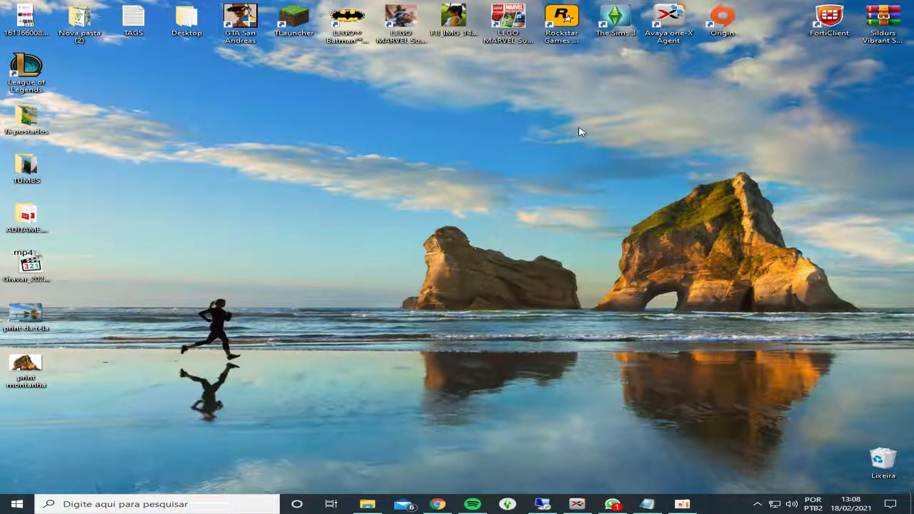
Take a window-mode snip of the desktop
key(super+shift+s)
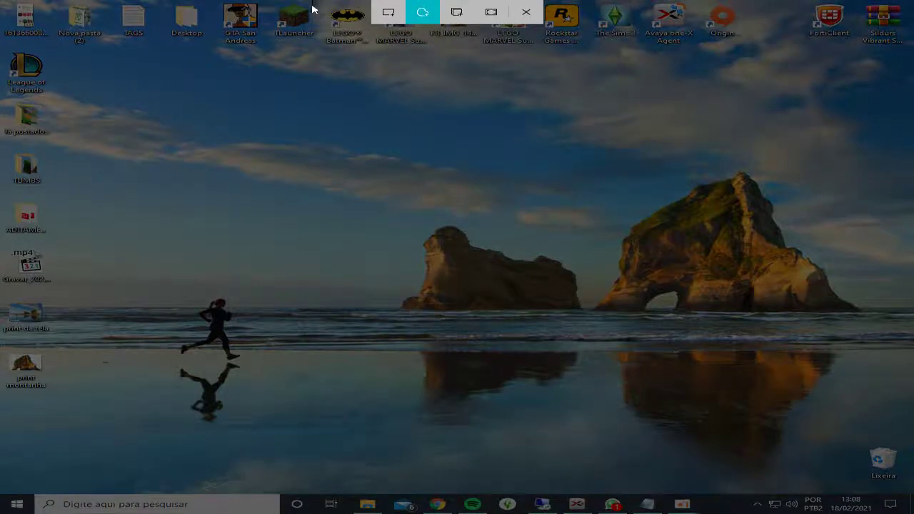
click(457, 12)
click(439, 247)
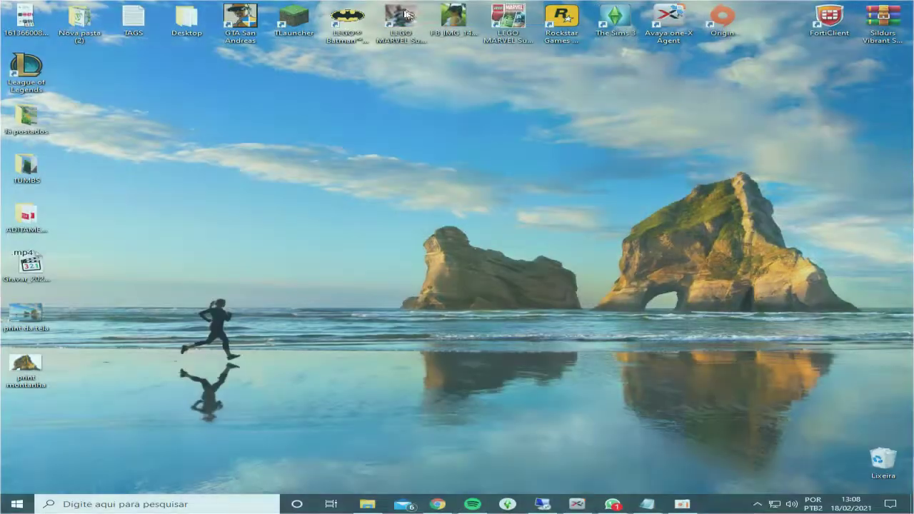